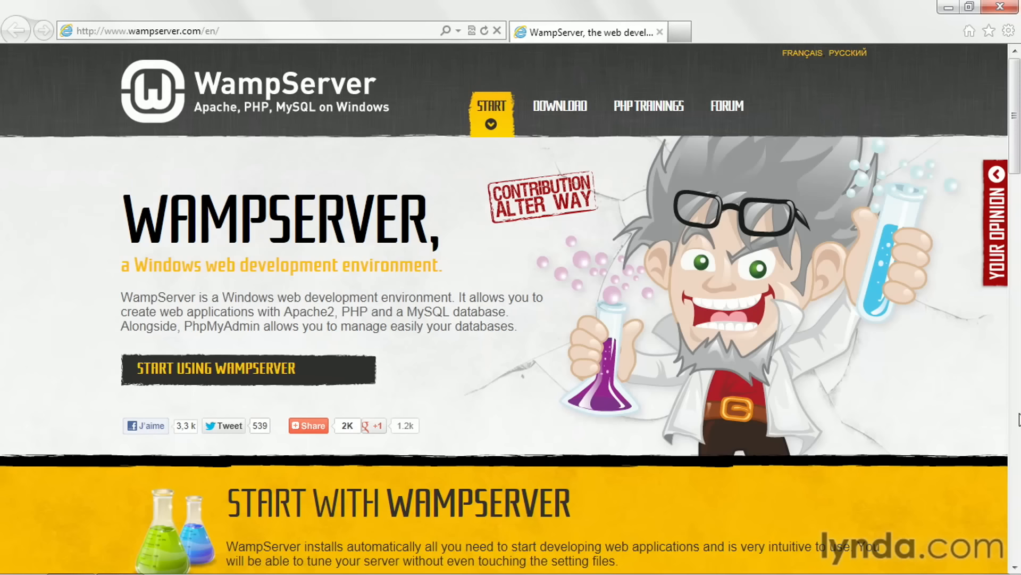
Go to the download section of the WampServer website and view the available packages.
left_click(561, 112)
scroll(589, 260, "down", 3)
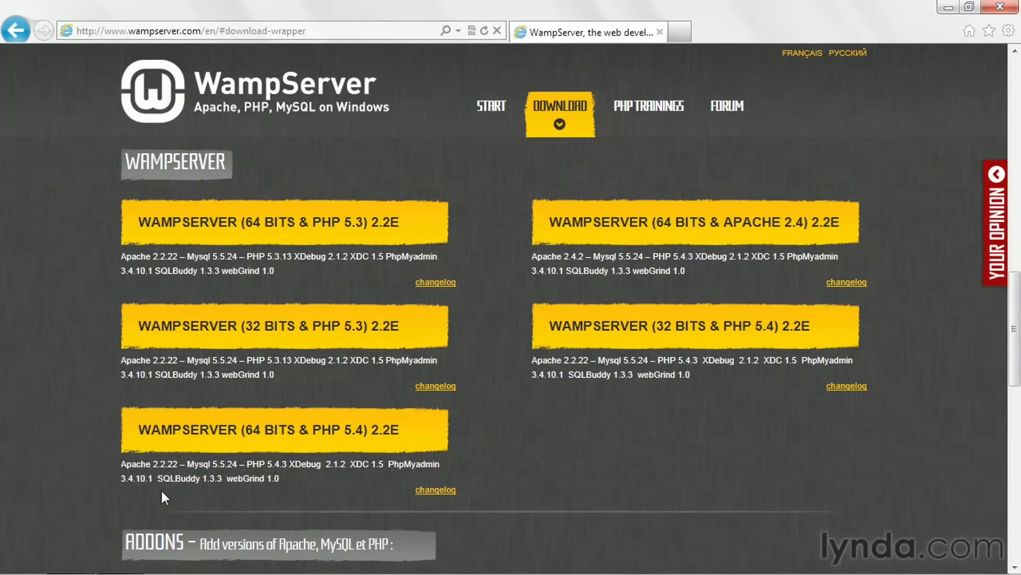
Check the computer's system type in the Control Panel's System information, and close the window.
left_click(21, 559)
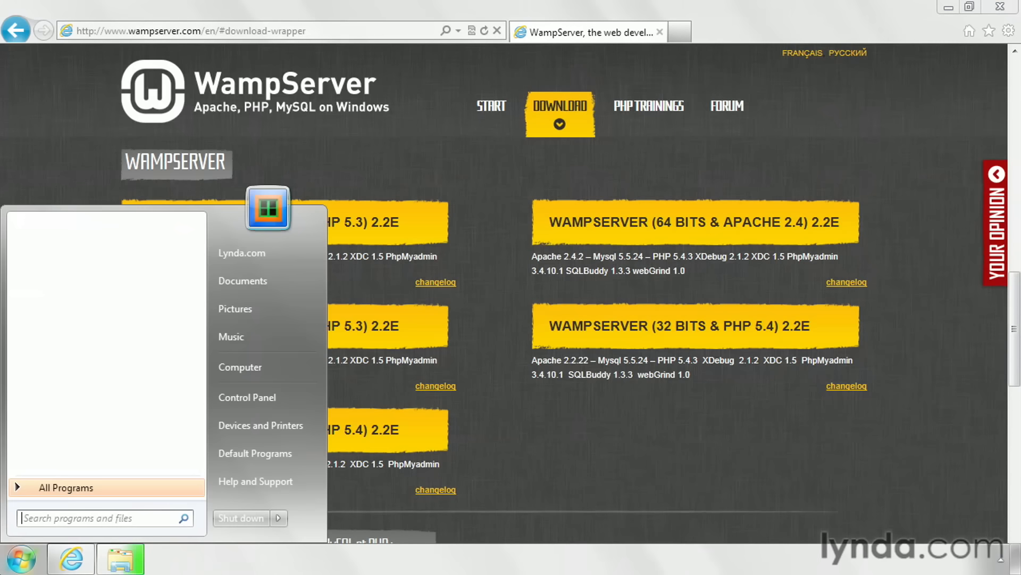
left_click(221, 394)
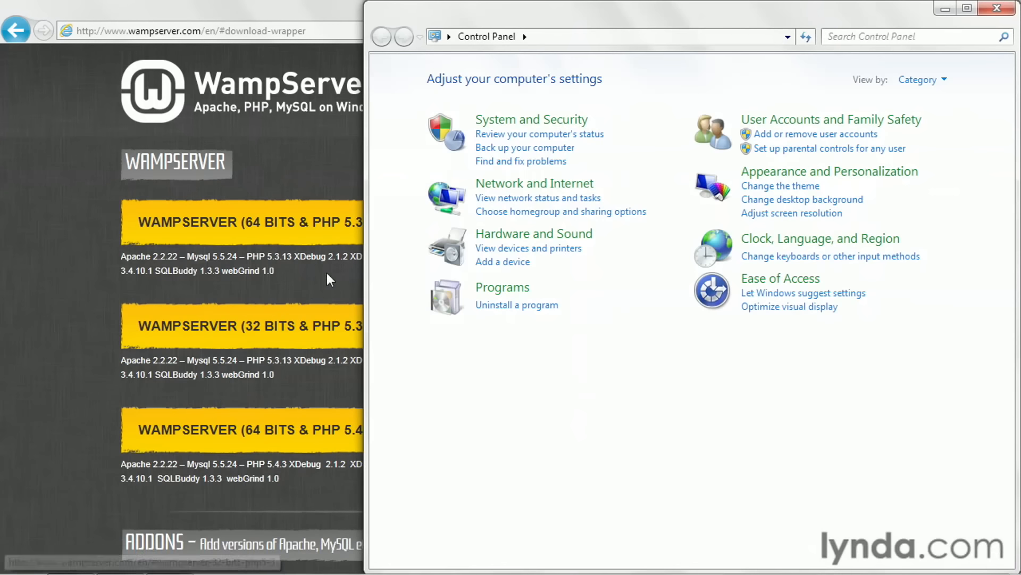
left_click(532, 123)
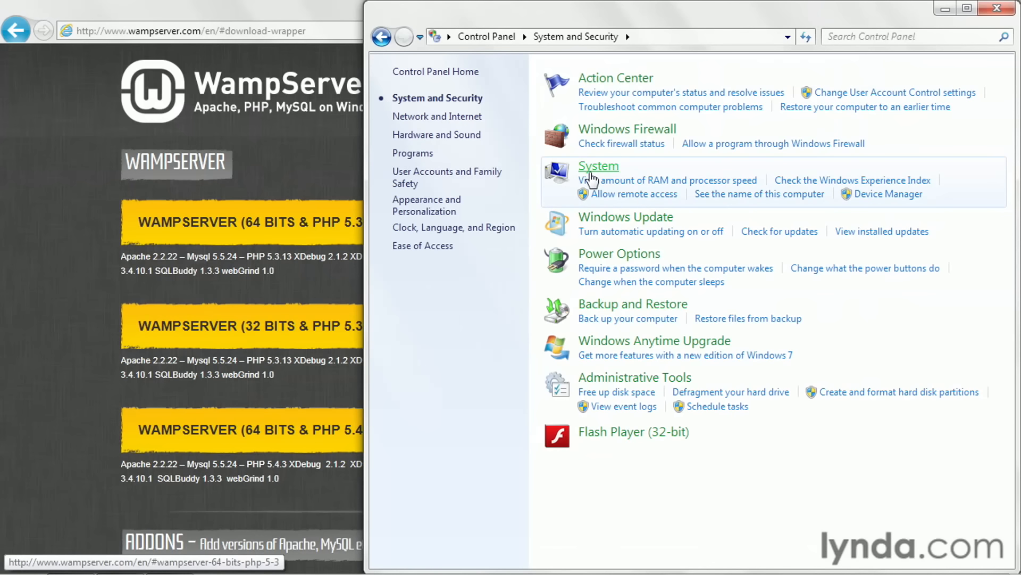
left_click(598, 167)
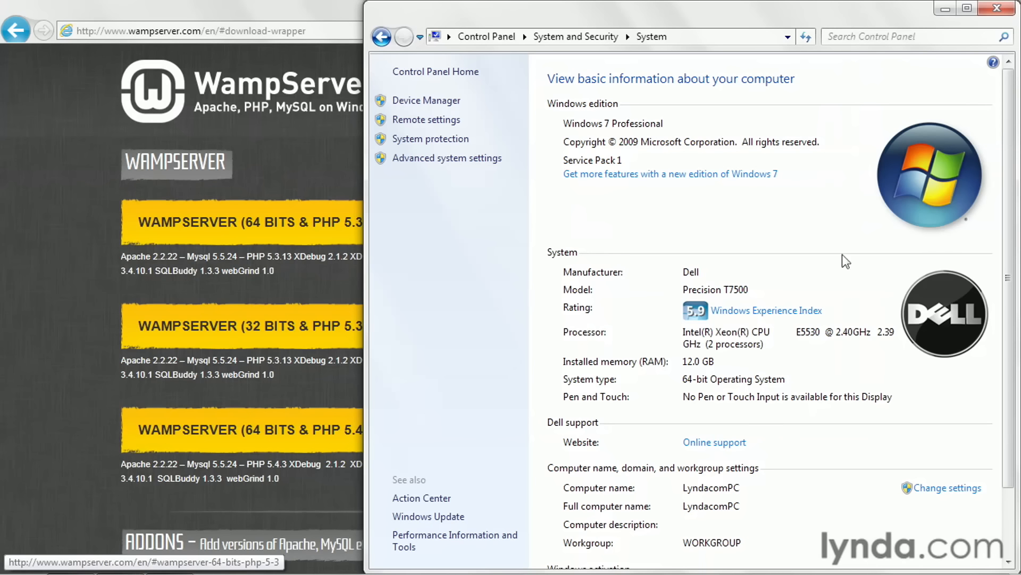
left_click(997, 8)
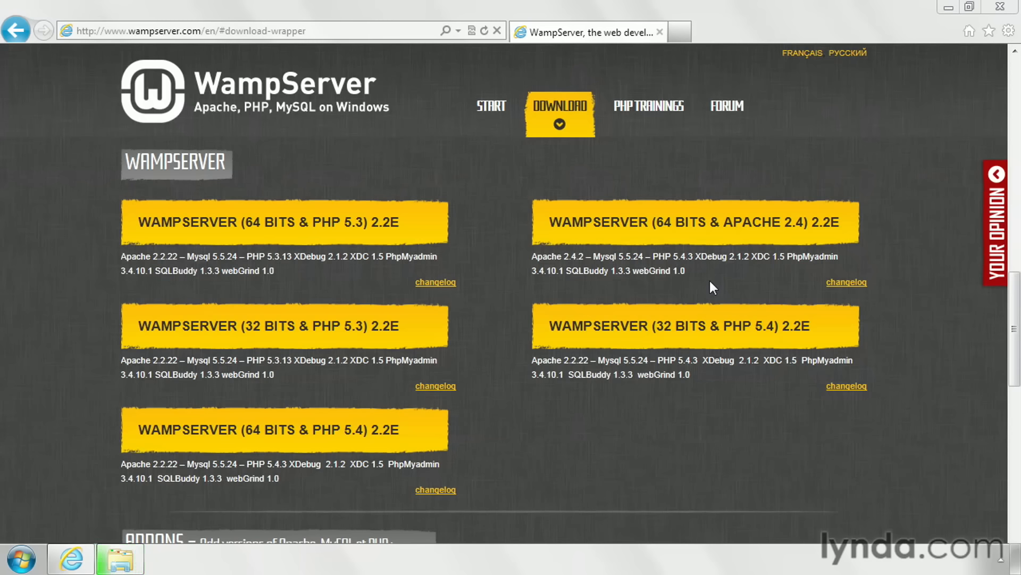
Leave the browser, run the WampServer installer from the desktop and allow it to make changes to the computer.
left_click(1017, 6)
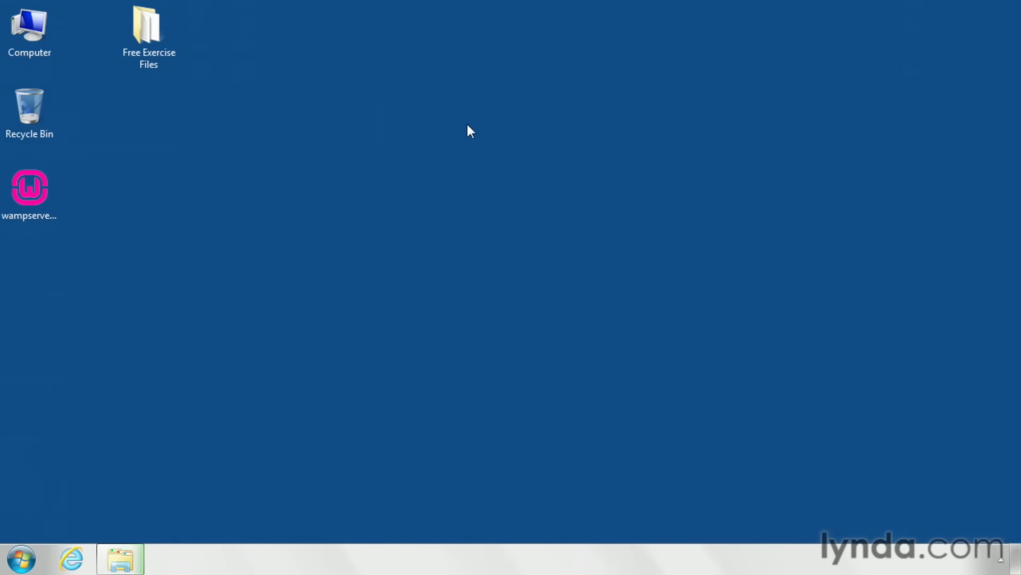
double_click(57, 205)
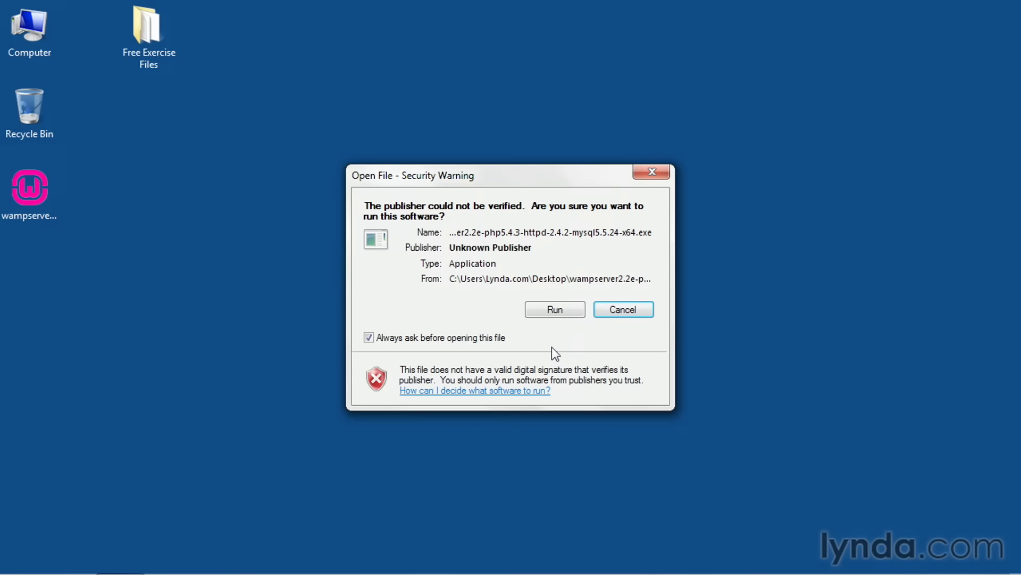
left_click(553, 308)
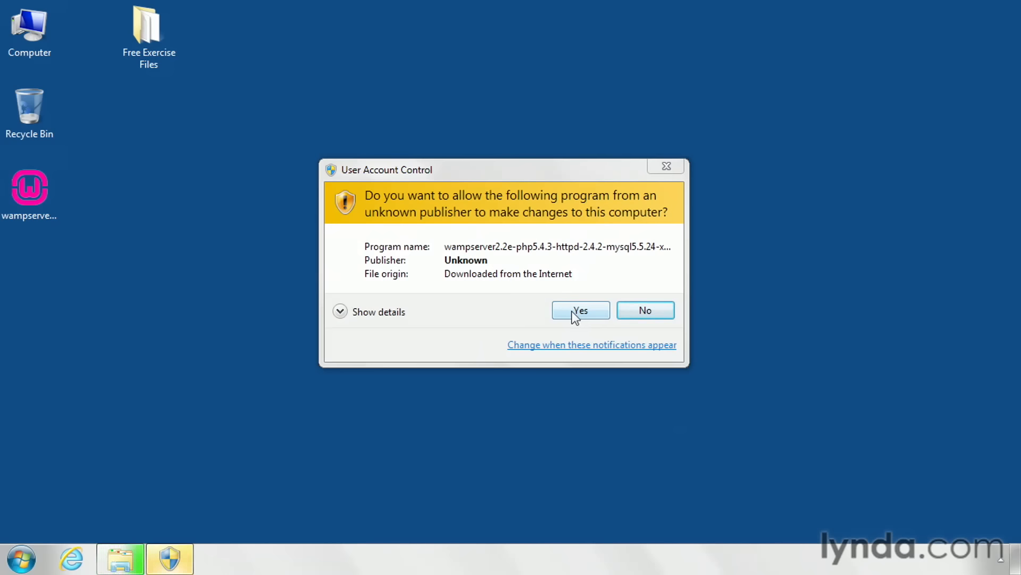
left_click(573, 312)
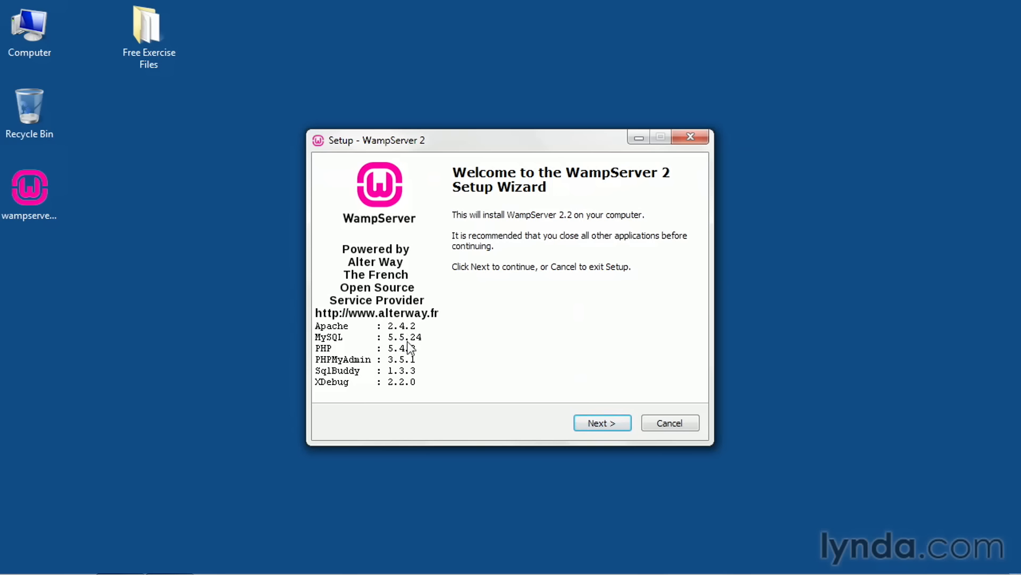
Accept the WampServer 2 license agreement and keep c:\wamp as the installation folder.
left_click(596, 426)
left_click(426, 375)
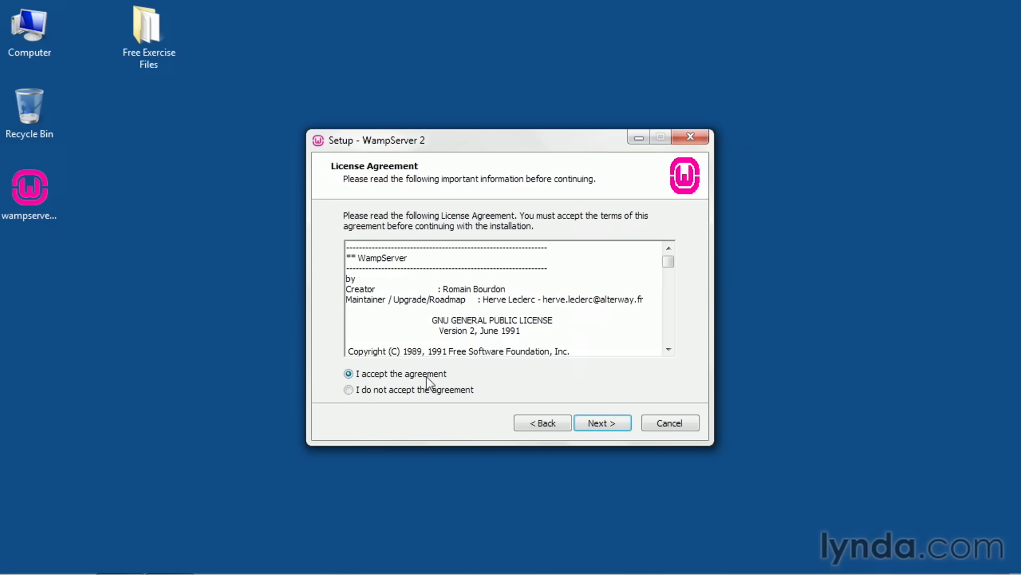
left_click(596, 423)
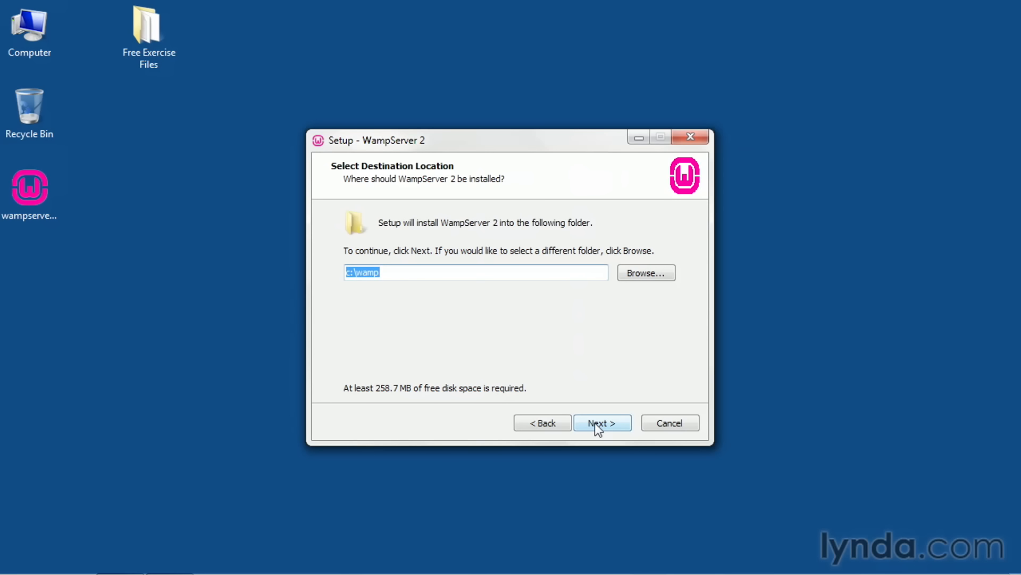
left_click(596, 423)
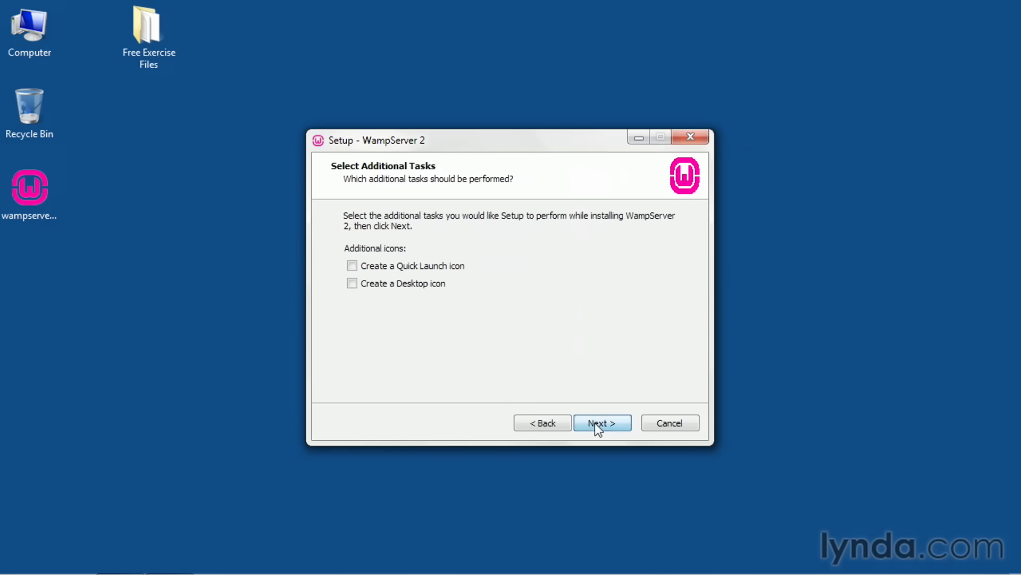
Enable the creation of a desktop icon and start the WampServer 2 installation.
left_click(435, 285)
left_click(616, 421)
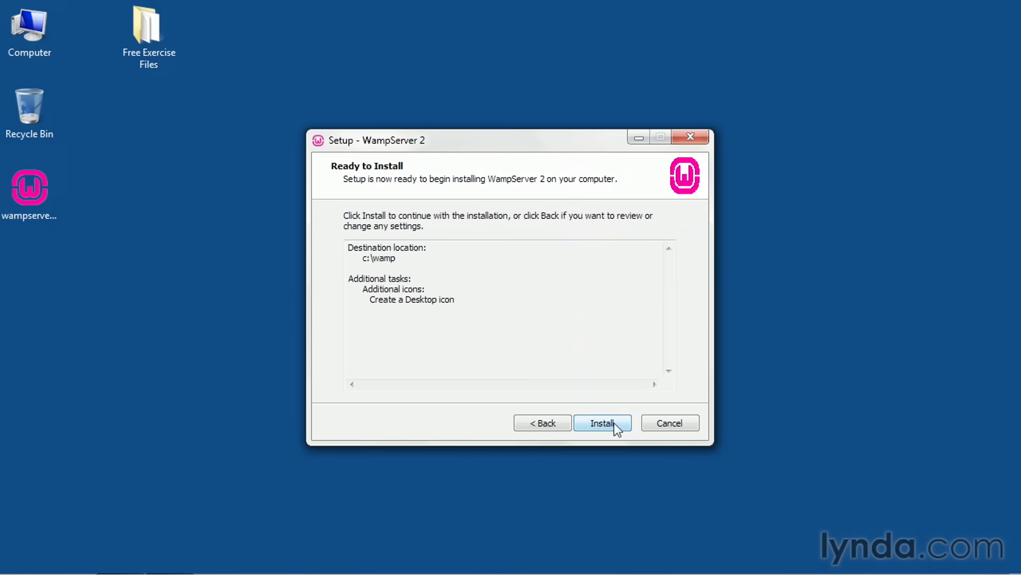
left_click(614, 423)
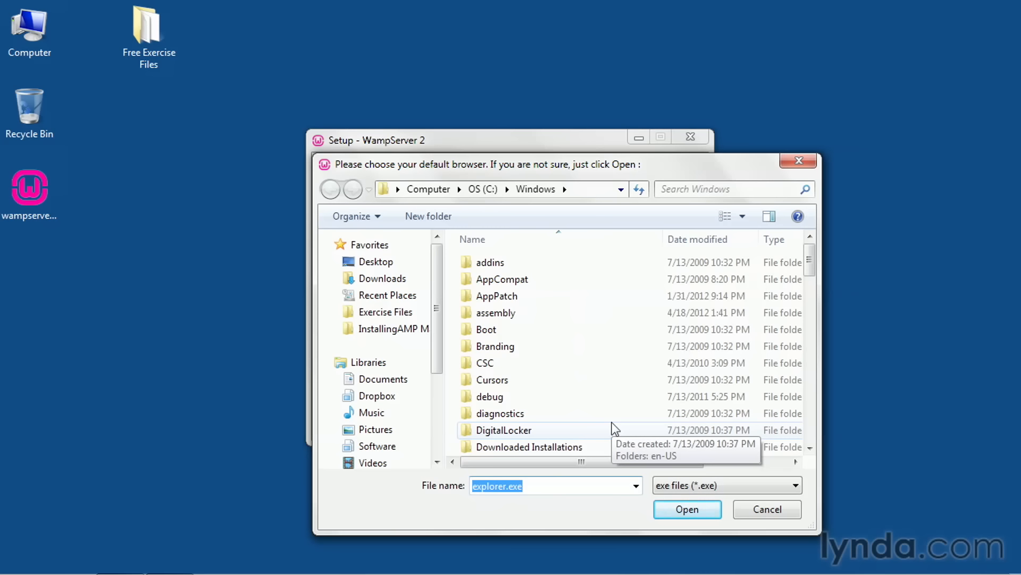
Finish setup with explorer.exe as default browser and the default PHP mail parameters, and launch WampServer 2, allowing wampmanager.exe.
left_click(686, 509)
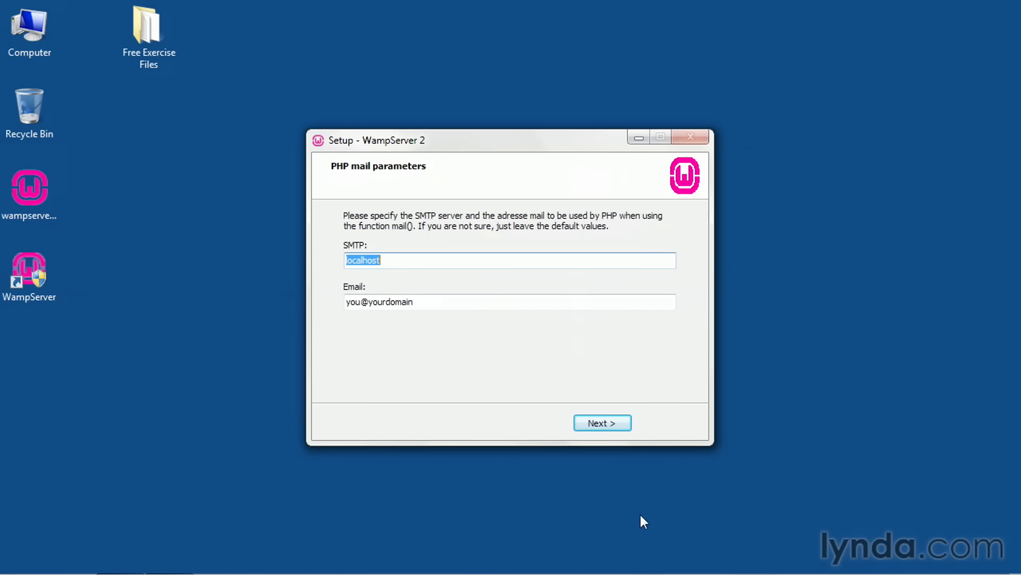
left_click(617, 430)
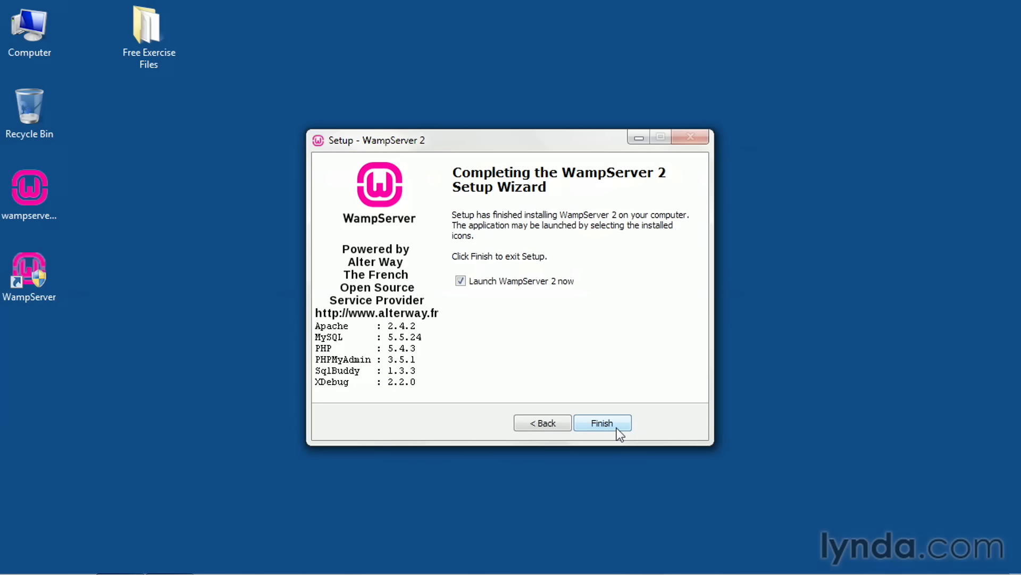
left_click(617, 429)
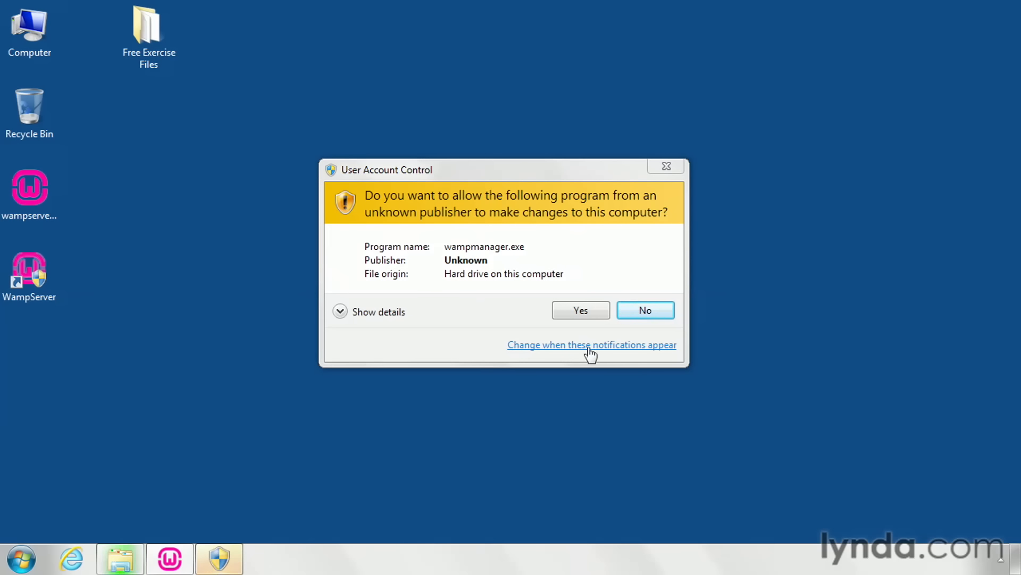
left_click(580, 311)
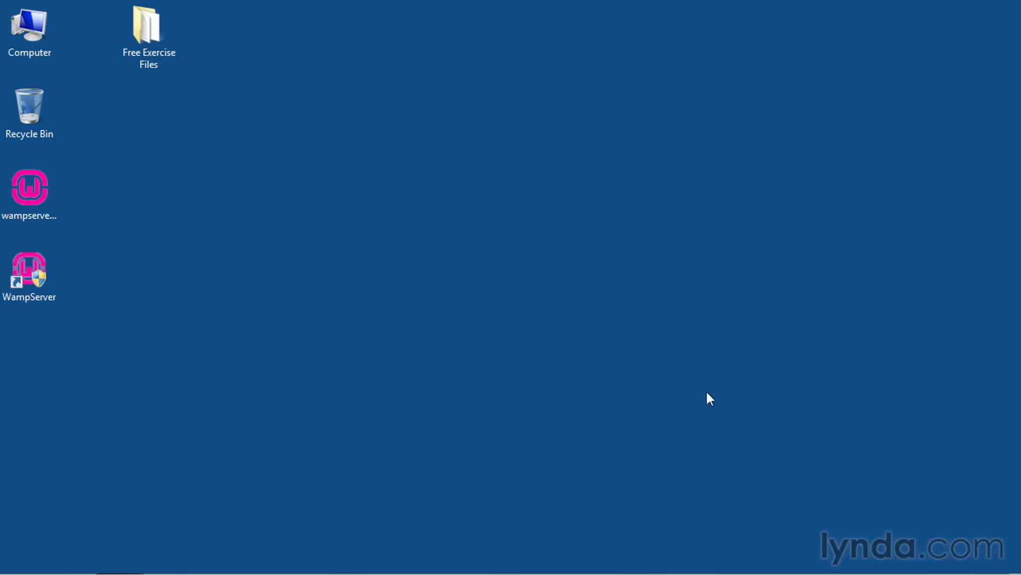
Open the localhost homepage from WampServer and review its server configuration, tools and aliases.
mouse_move(1008, 569)
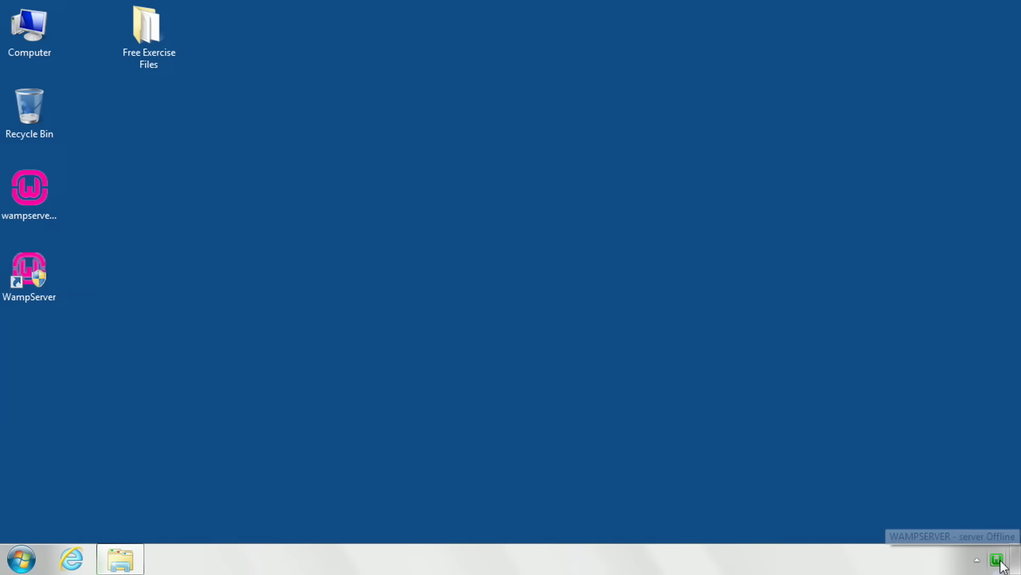
left_click(997, 561)
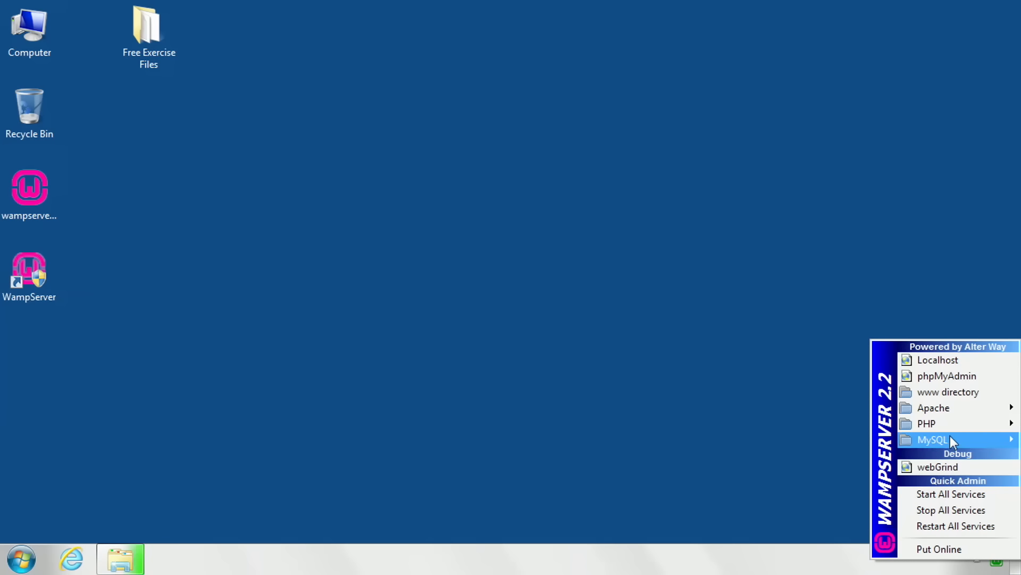
left_click(943, 363)
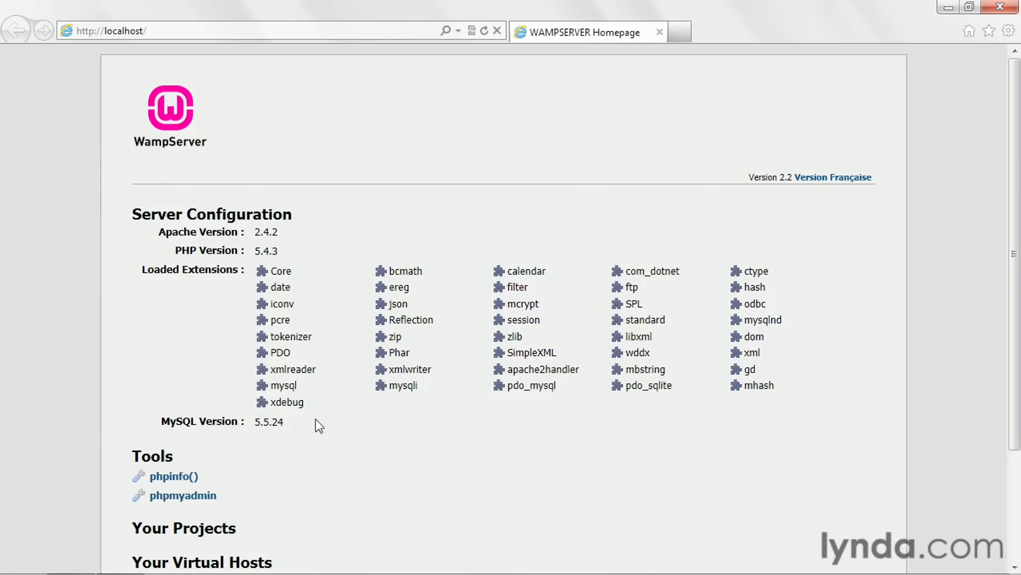
scroll(315, 420, "down", 3)
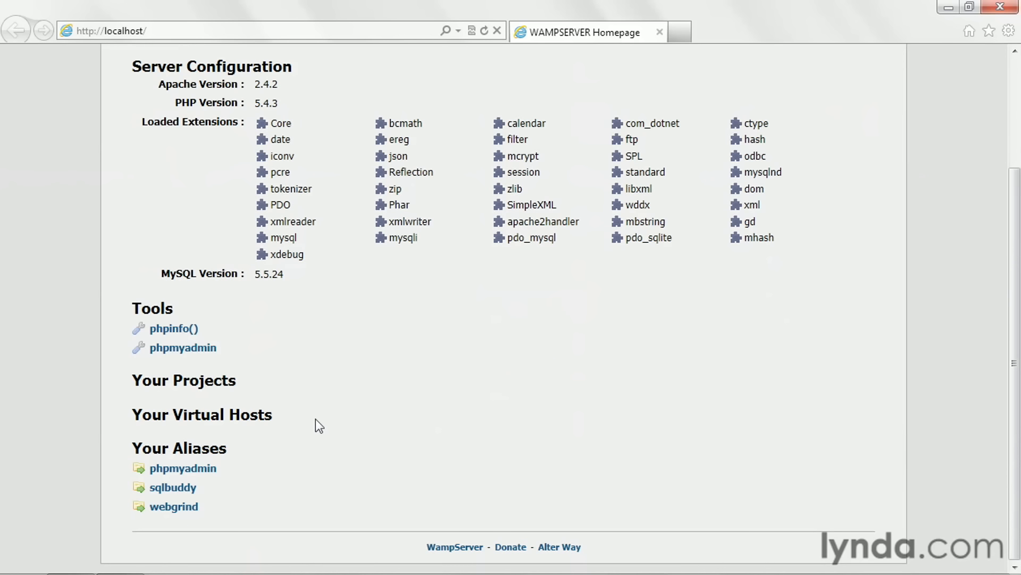
Inspect the loaded configuration file path in phpinfo(), view phpMyAdmin from the WampServer homepage, and minimize the browser.
left_click(192, 330)
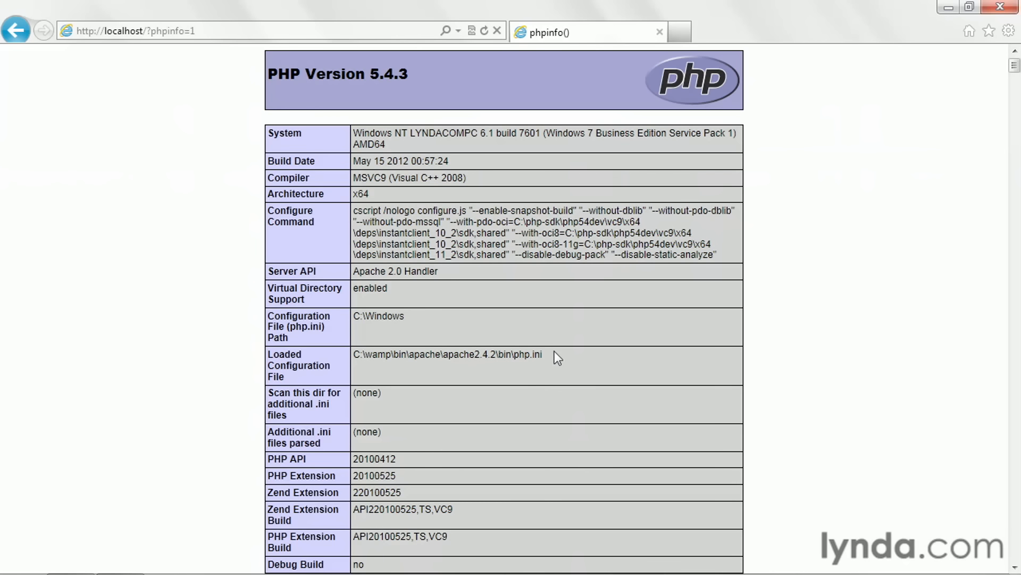
left_click_drag(554, 351, 376, 360)
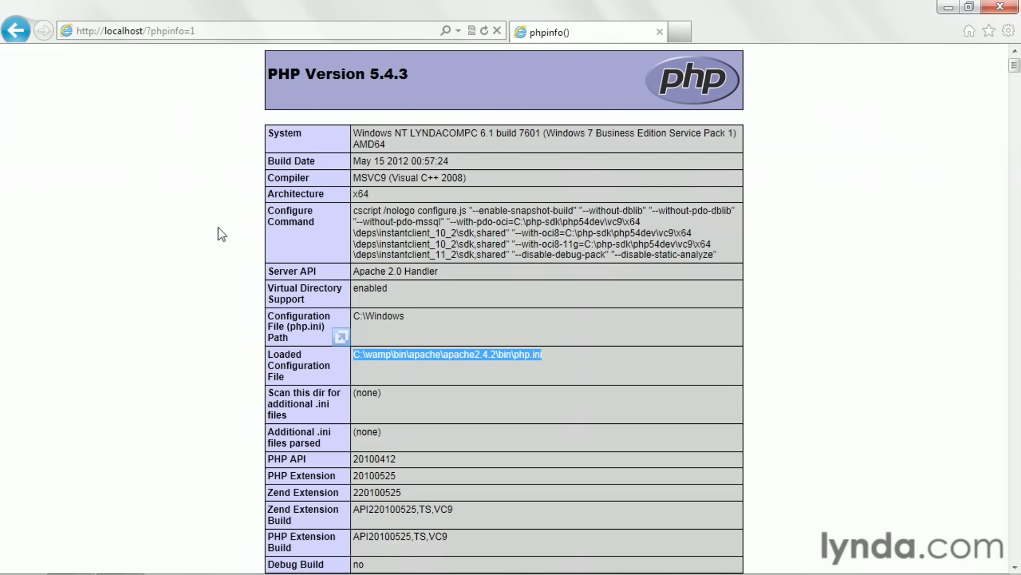
left_click(24, 41)
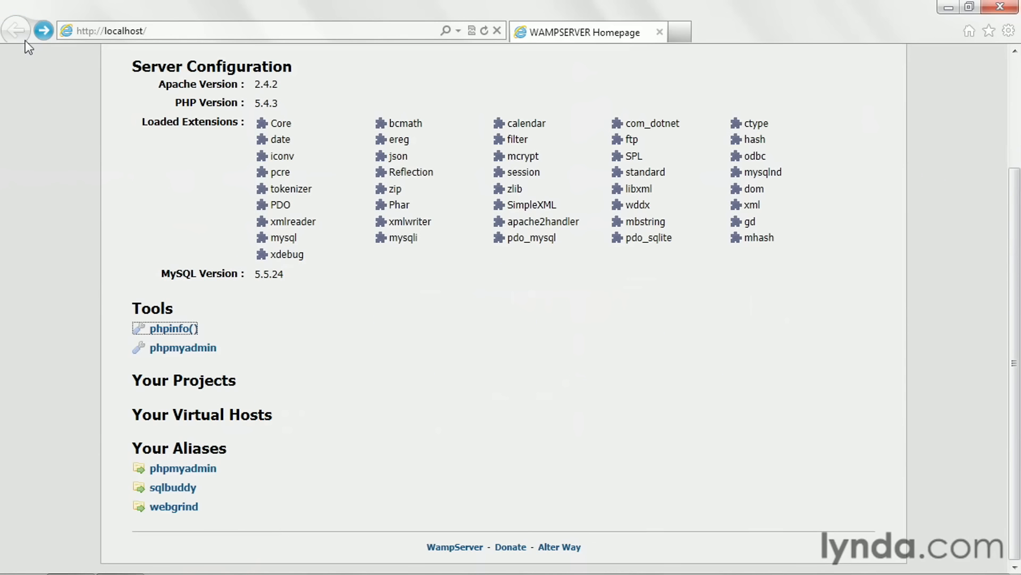
left_click(206, 360)
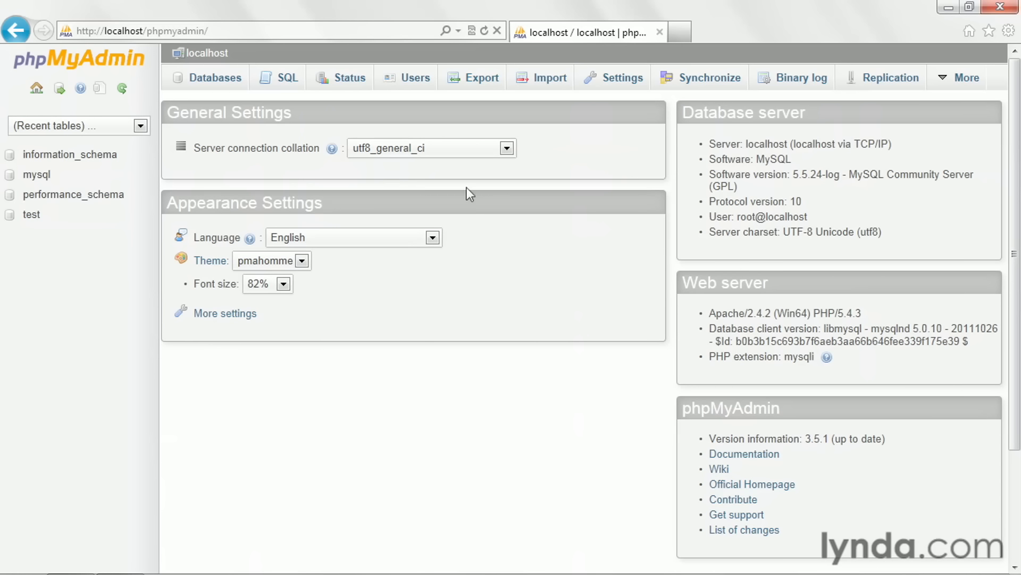
left_click(947, 8)
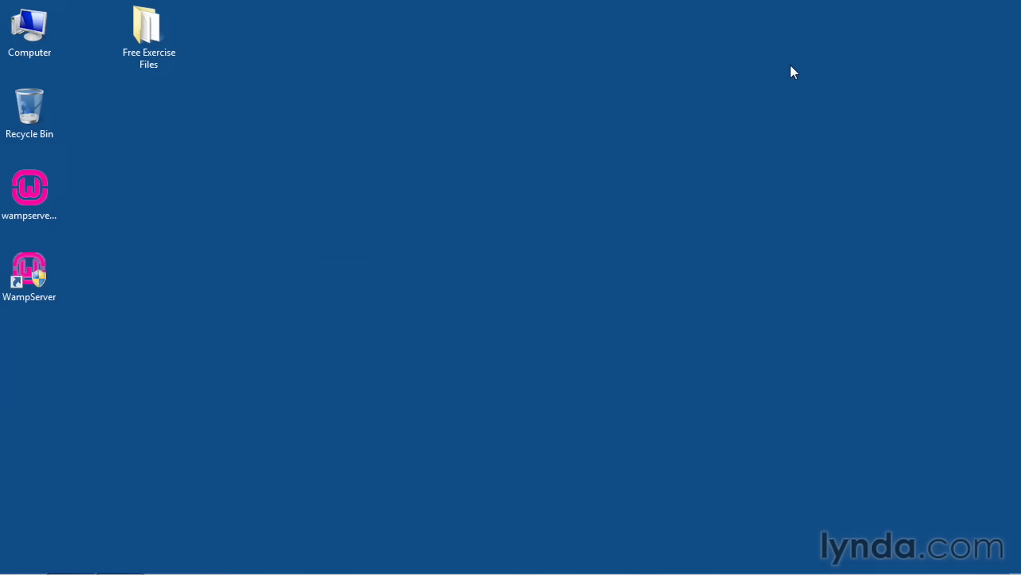
Open the web root folder C:\wamp\www in Windows Explorer.
key("super+e")
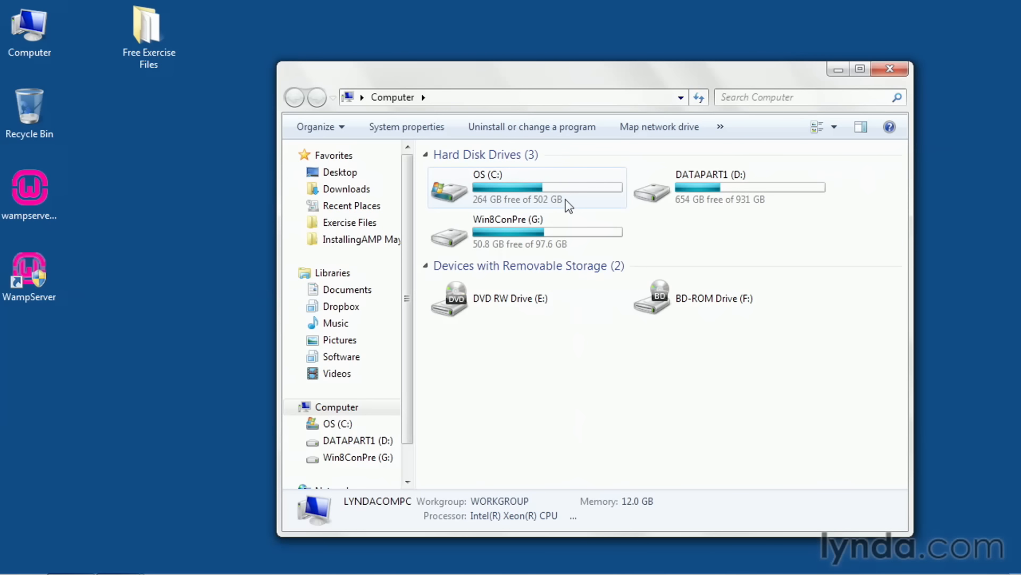
double_click(567, 204)
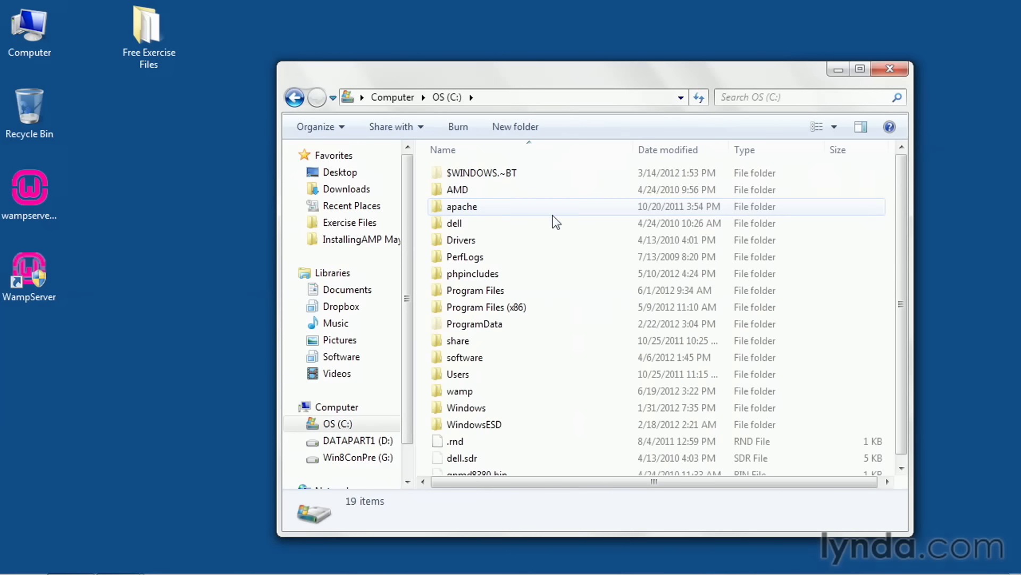
double_click(503, 392)
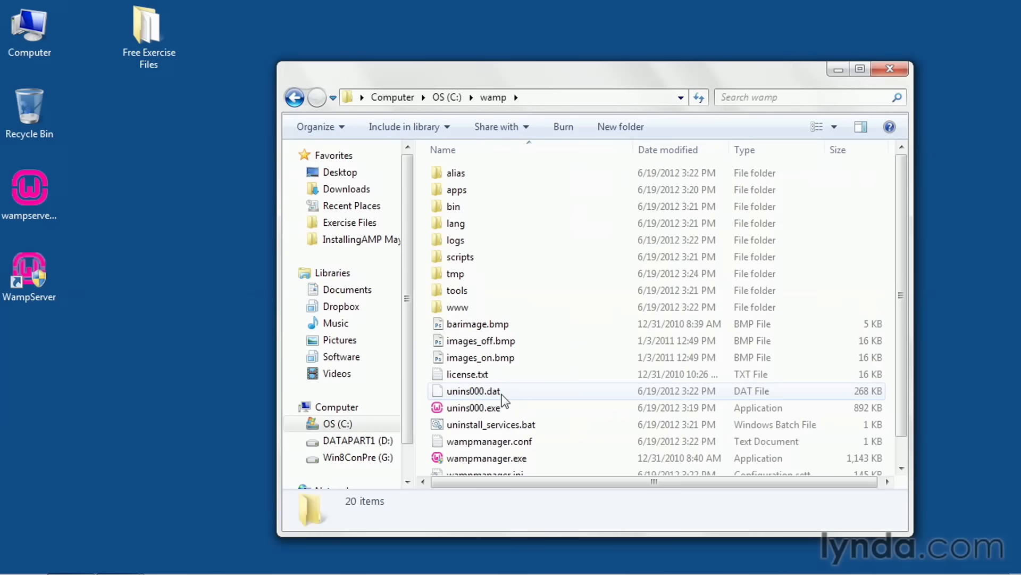
double_click(492, 314)
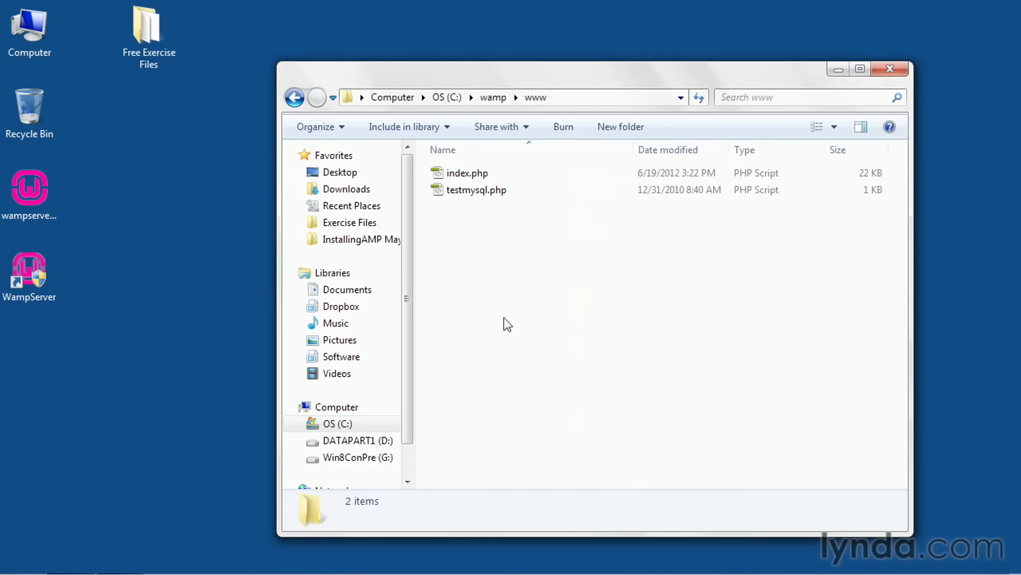
Open testmysql.php from the www folder for editing in Notepad.
left_click(490, 195)
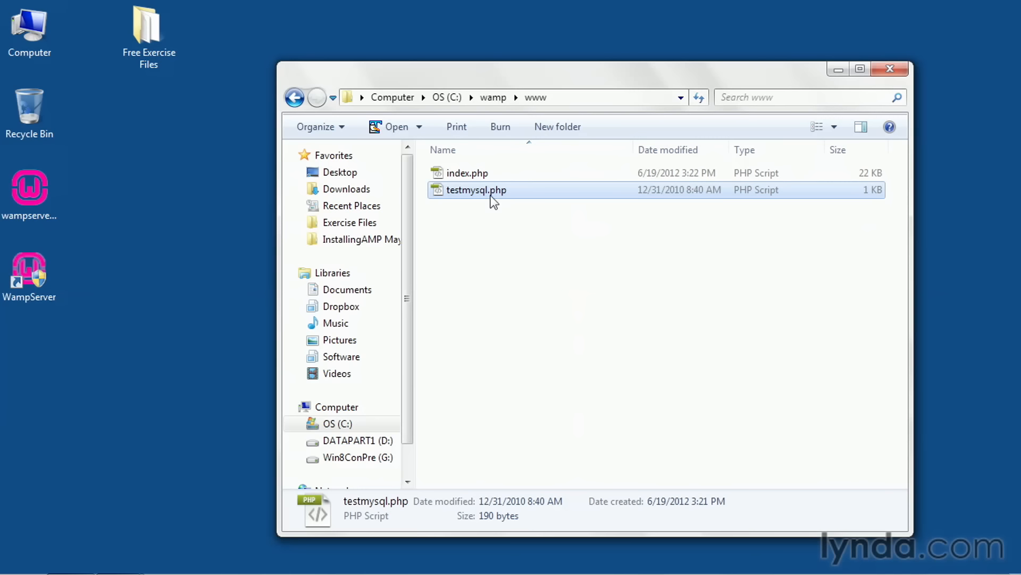
right_click(491, 197)
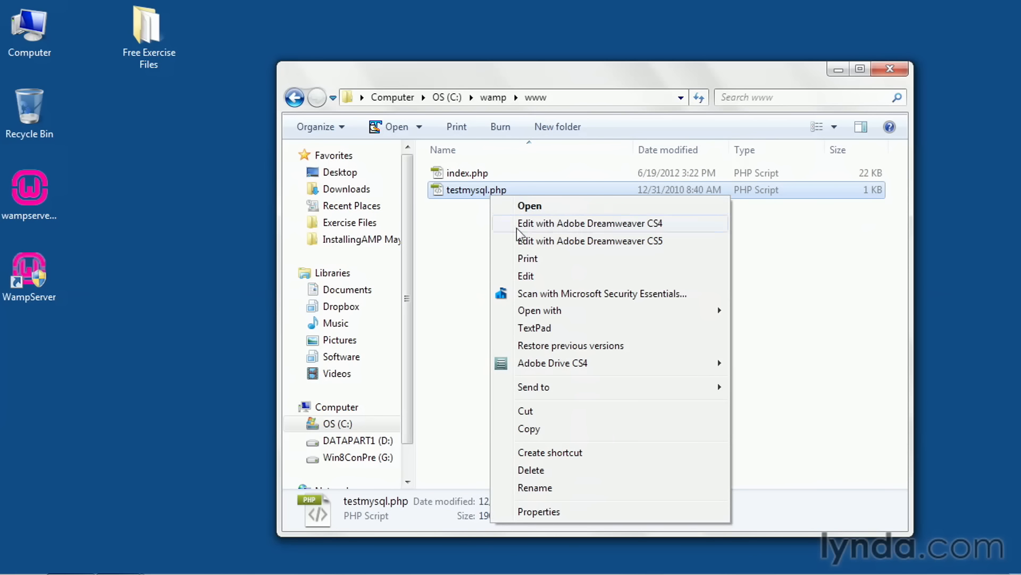
left_click(530, 275)
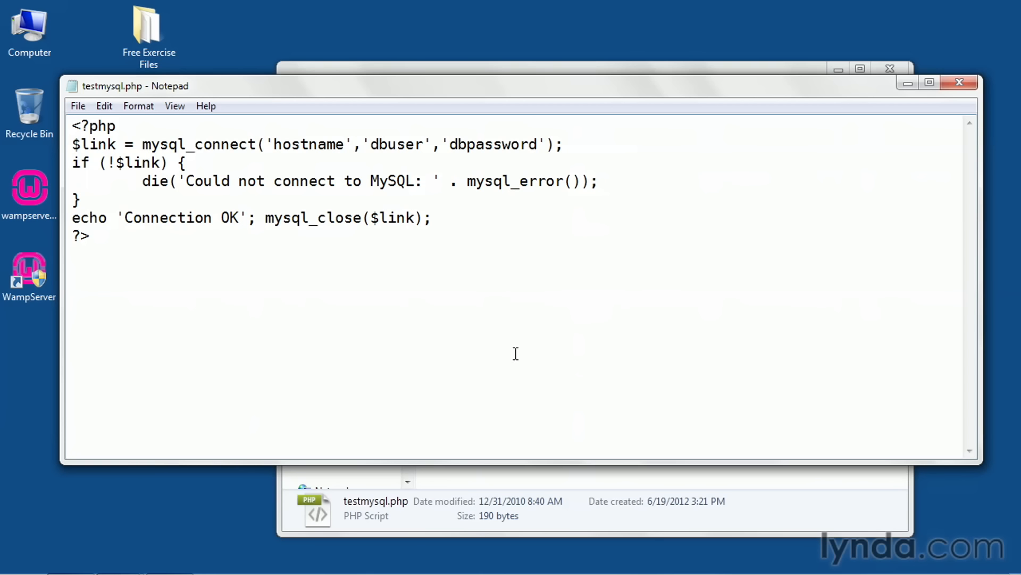
Replace the hostname argument of mysql_connect in testmysql.php with localhost.
key("BackSpace")
key("BackSpace")
key("BackSpace")
key("BackSpace")
key("BackSpace")
key("BackSpace")
key("BackSpace")
key("BackSpace")
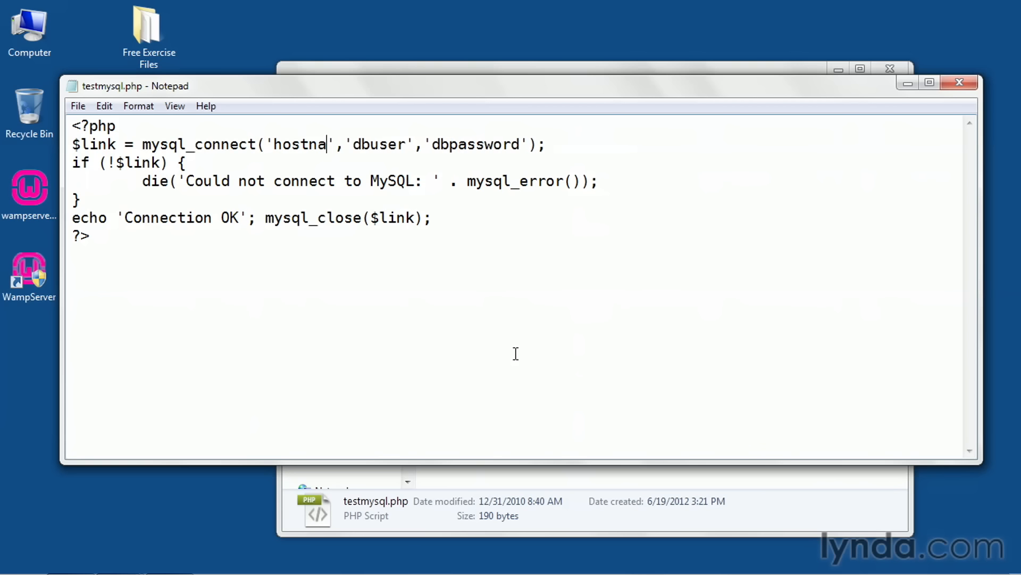
type("localhost")
Replace the dbuser argument of mysql_connect with root.
key("Right")
key("Right")
key("Right")
key("Right")
key("Right")
key("Right")
key("Right")
key("Right")
key("Right")
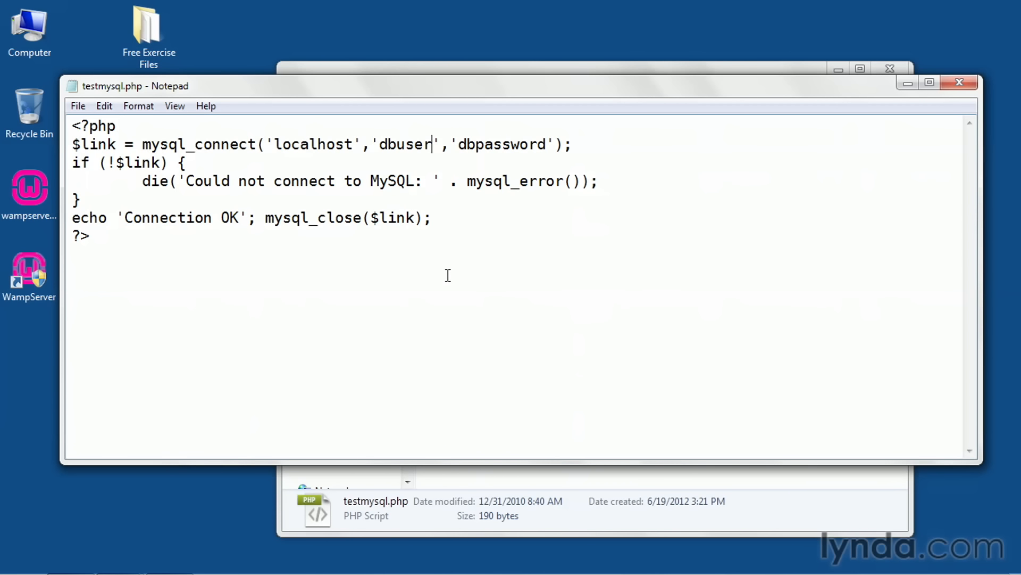
key("BackSpace")
key("BackSpace")
key("BackSpace")
key("BackSpace")
key("BackSpace")
key("BackSpace")
type("root")
Empty the password argument of mysql_connect, then close testmysql.php and save the changes.
left_click(527, 144)
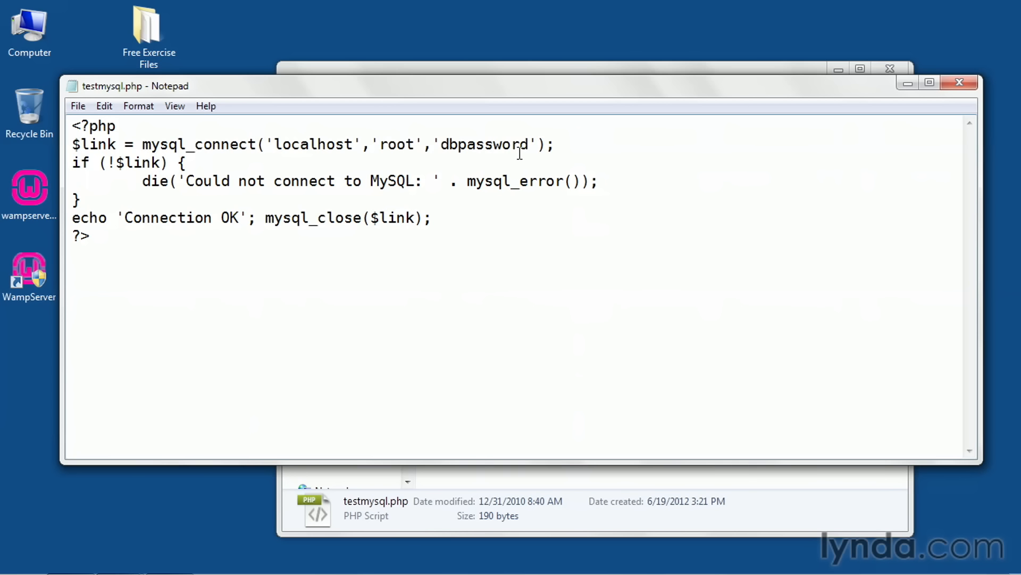
key("BackSpace")
key("BackSpace")
key("BackSpace")
key("BackSpace")
key("BackSpace")
key("BackSpace")
key("BackSpace")
key("BackSpace")
key("BackSpace")
key("BackSpace")
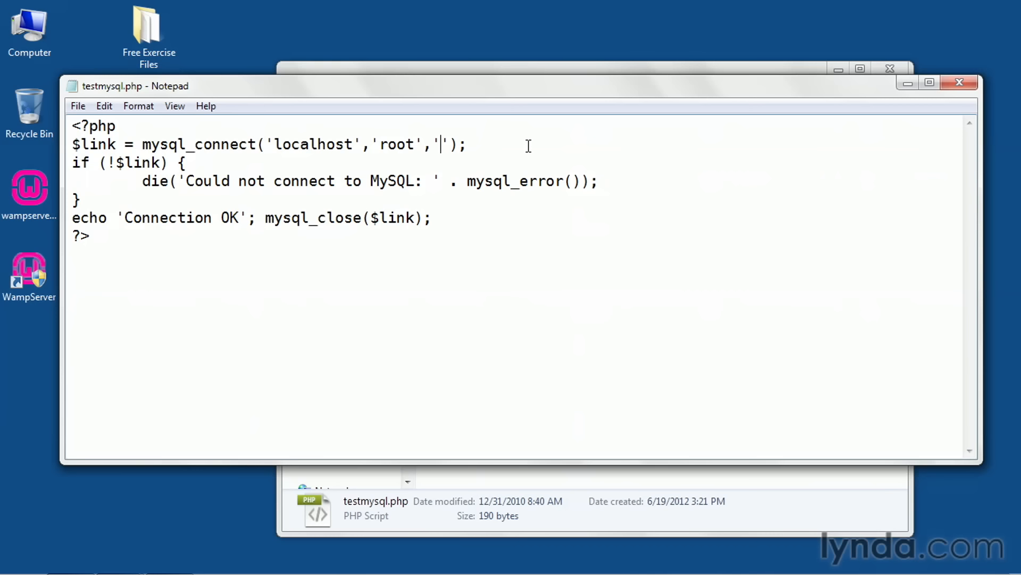
left_click(960, 82)
left_click(473, 304)
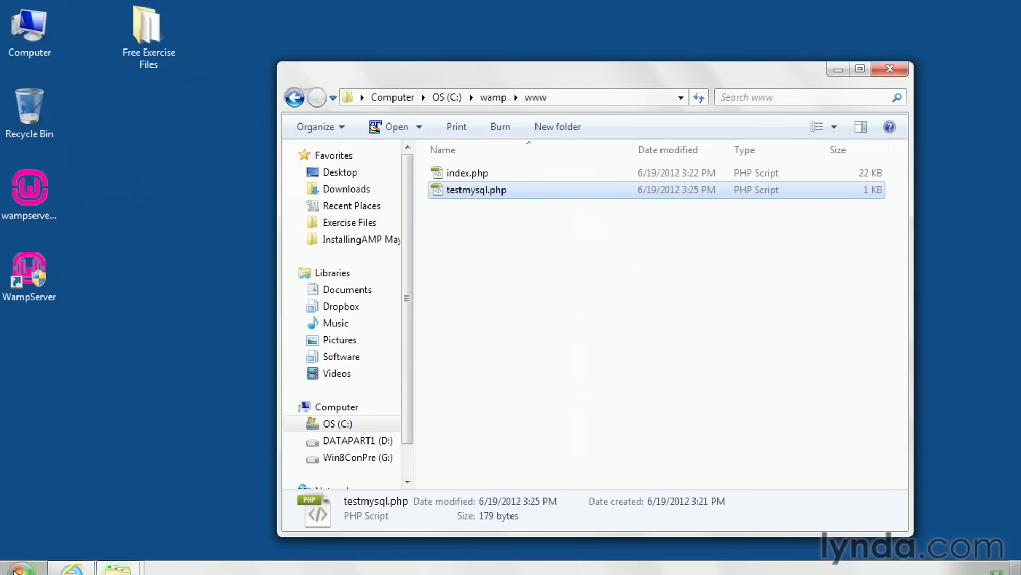
left_click(63, 551)
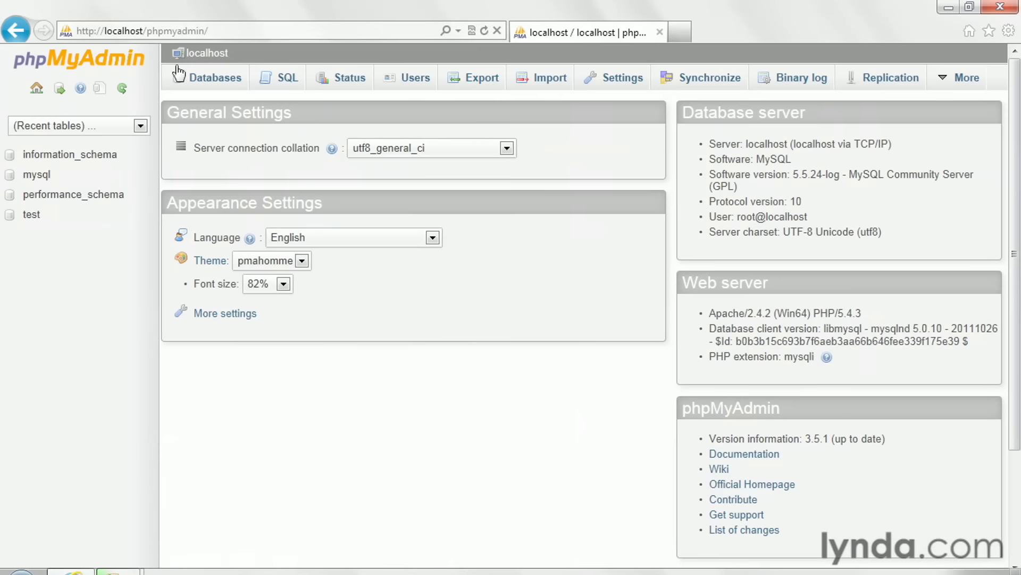
left_click(216, 27)
key("BackSpace")
key("BackSpace")
key("BackSpace")
key("BackSpace")
key("BackSpace")
key("BackSpace")
key("BackSpace")
key("BackSpace")
key("BackSpace")
key("BackSpace")
key("BackSpace")
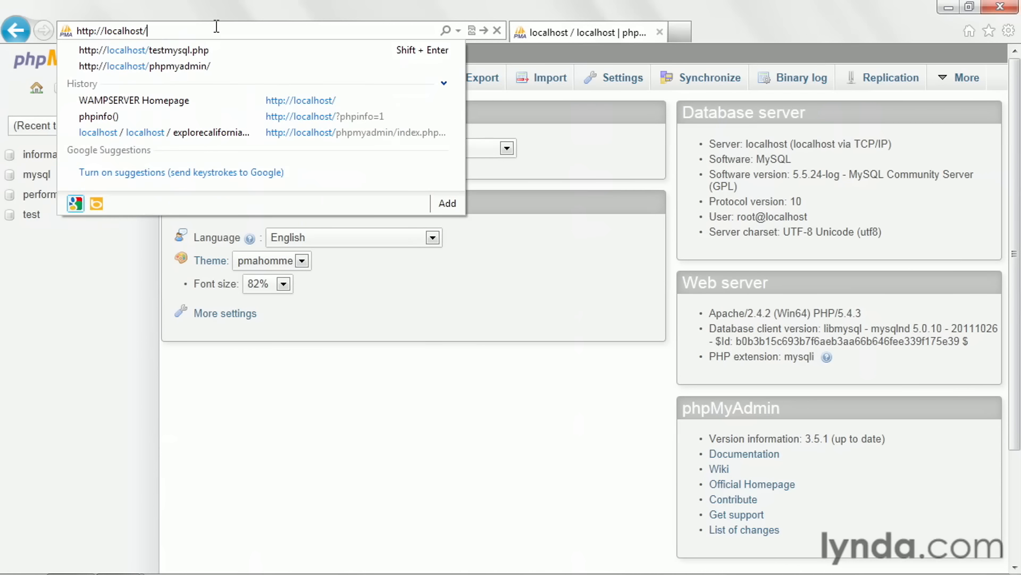
key("Down")
key("Return")
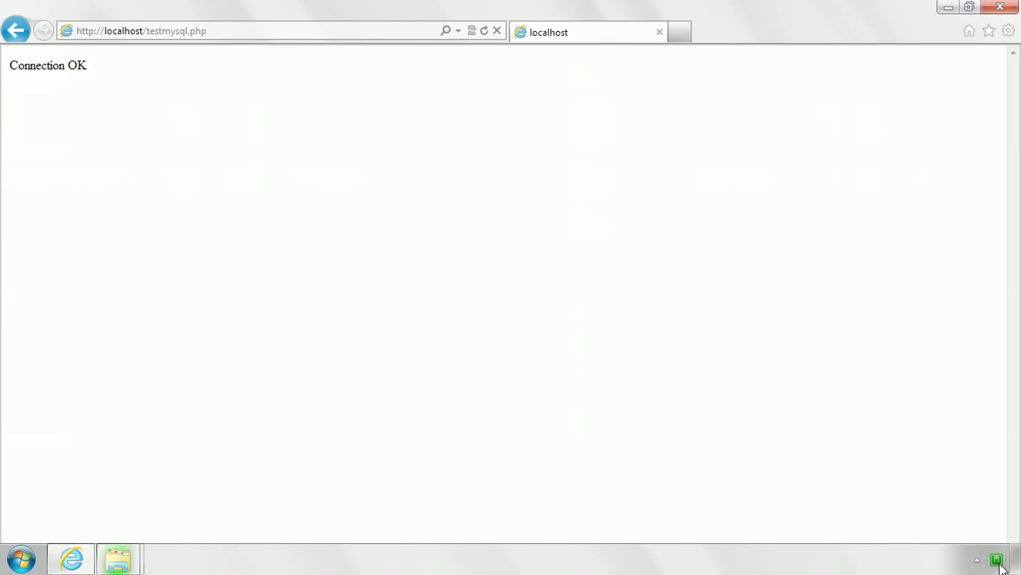
Open the WampServer menu and review the options it offers for PHP.
left_click(998, 564)
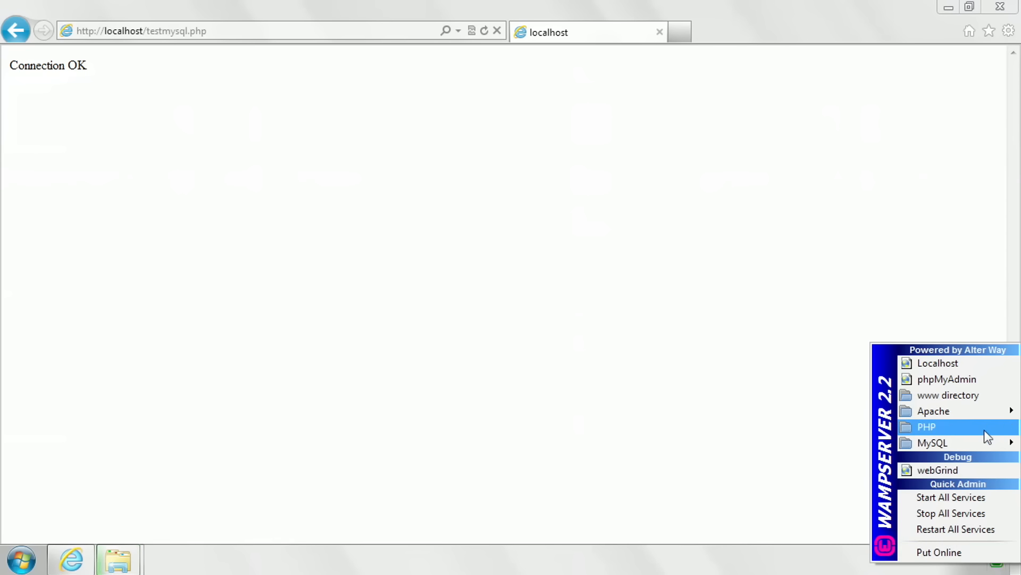
mouse_move(984, 413)
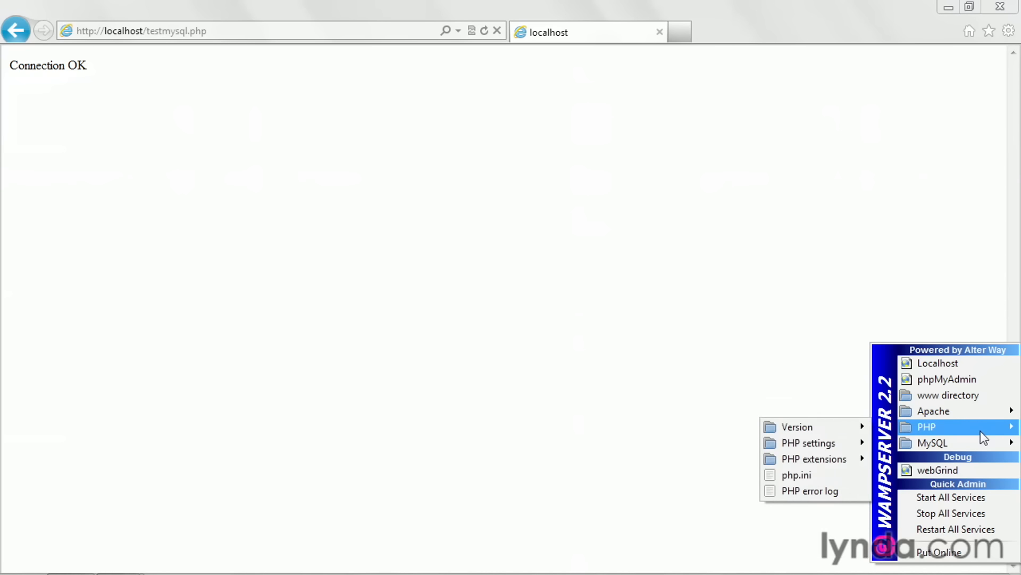